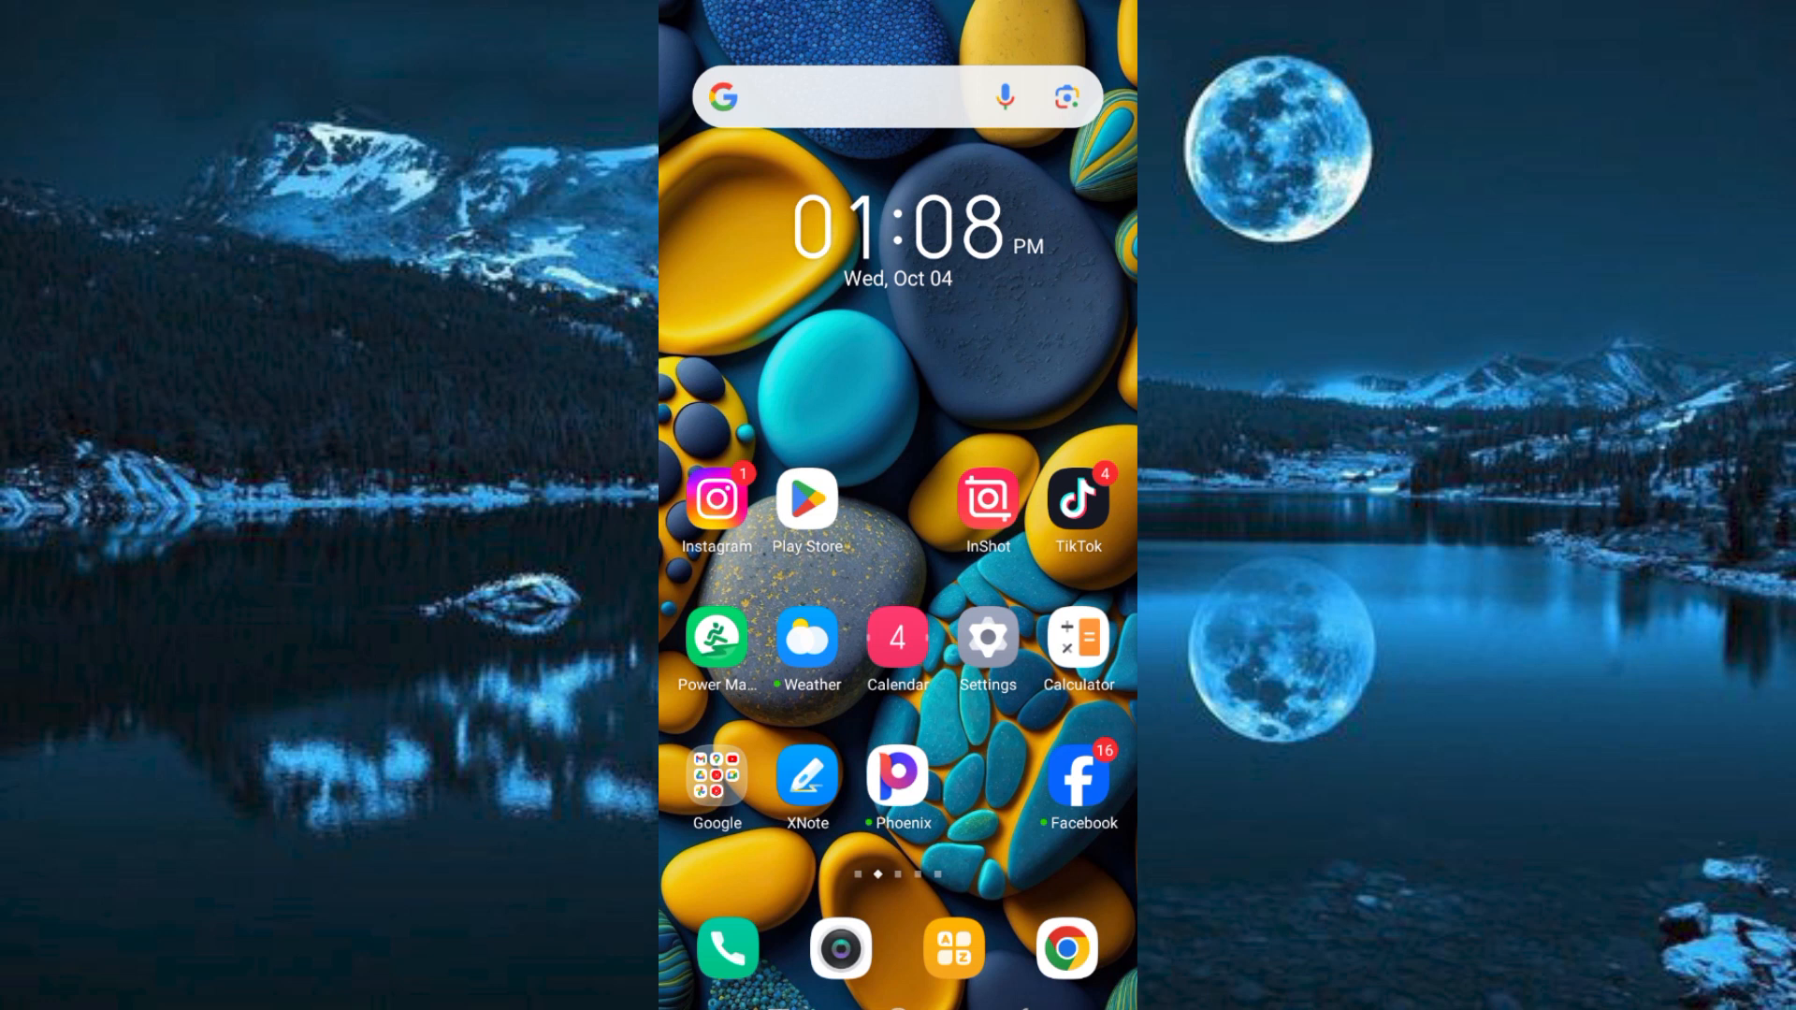
click(988, 499)
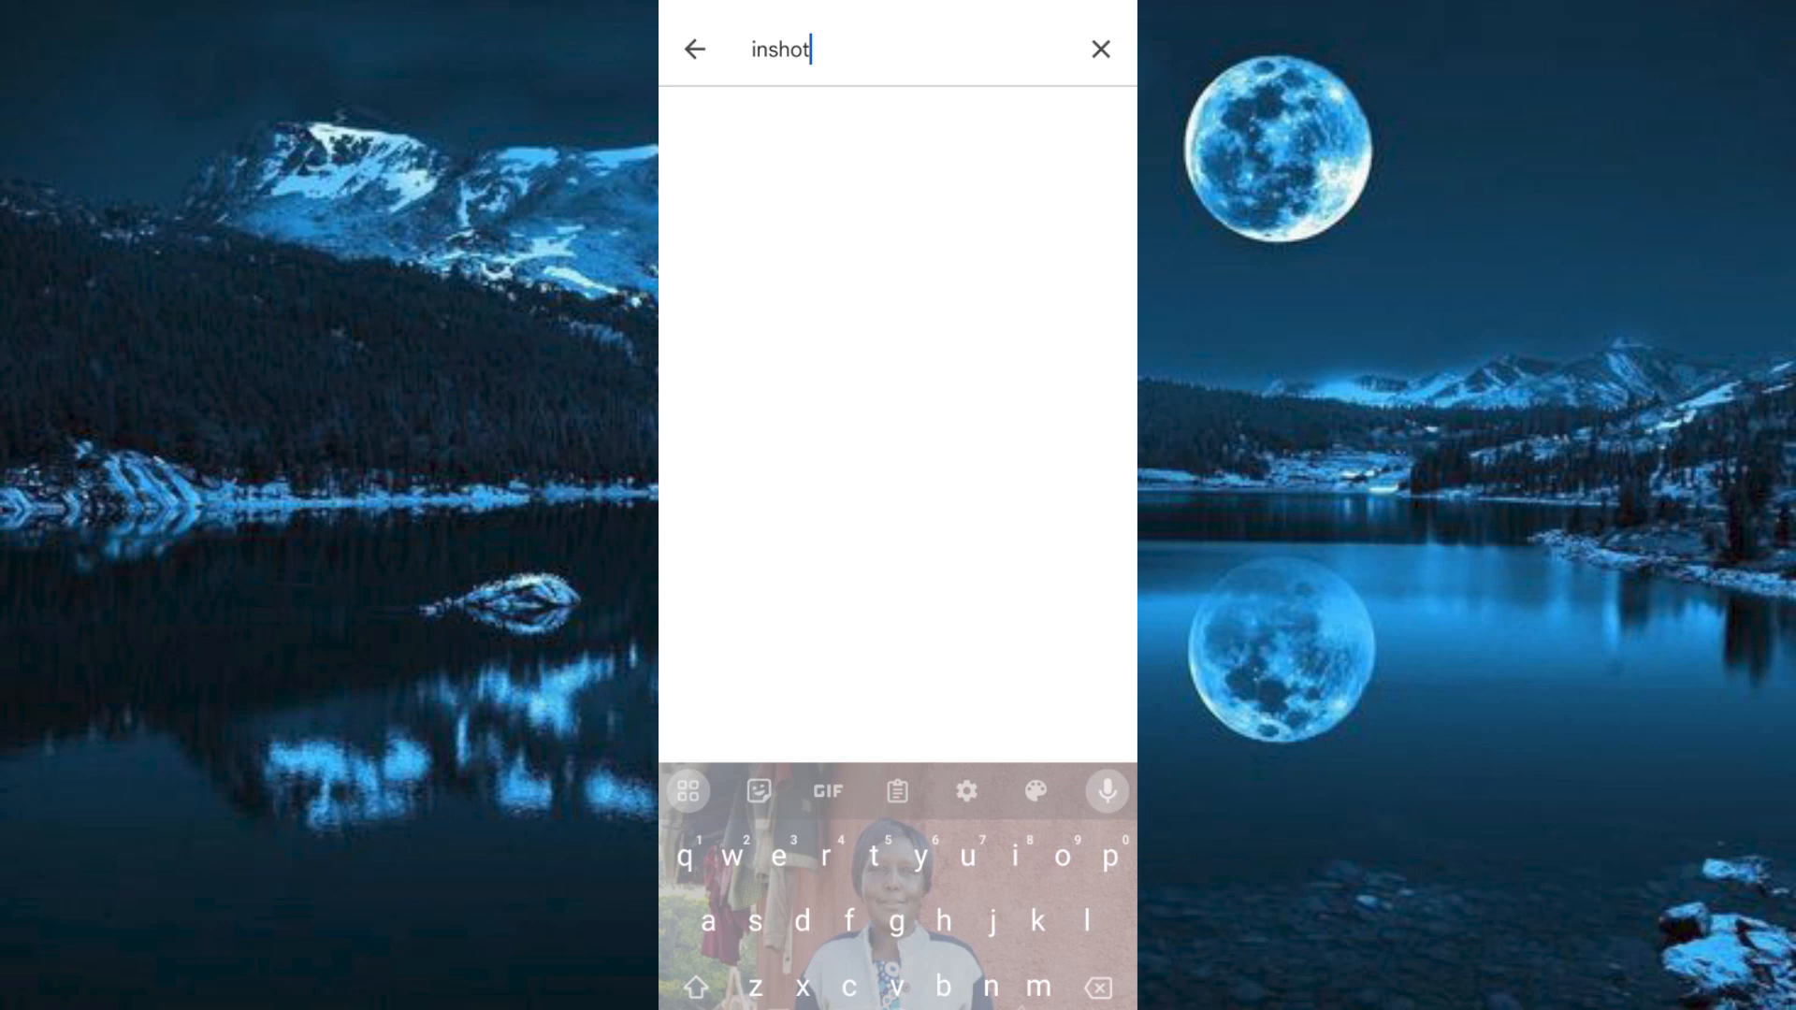
key(Return)
click(915, 410)
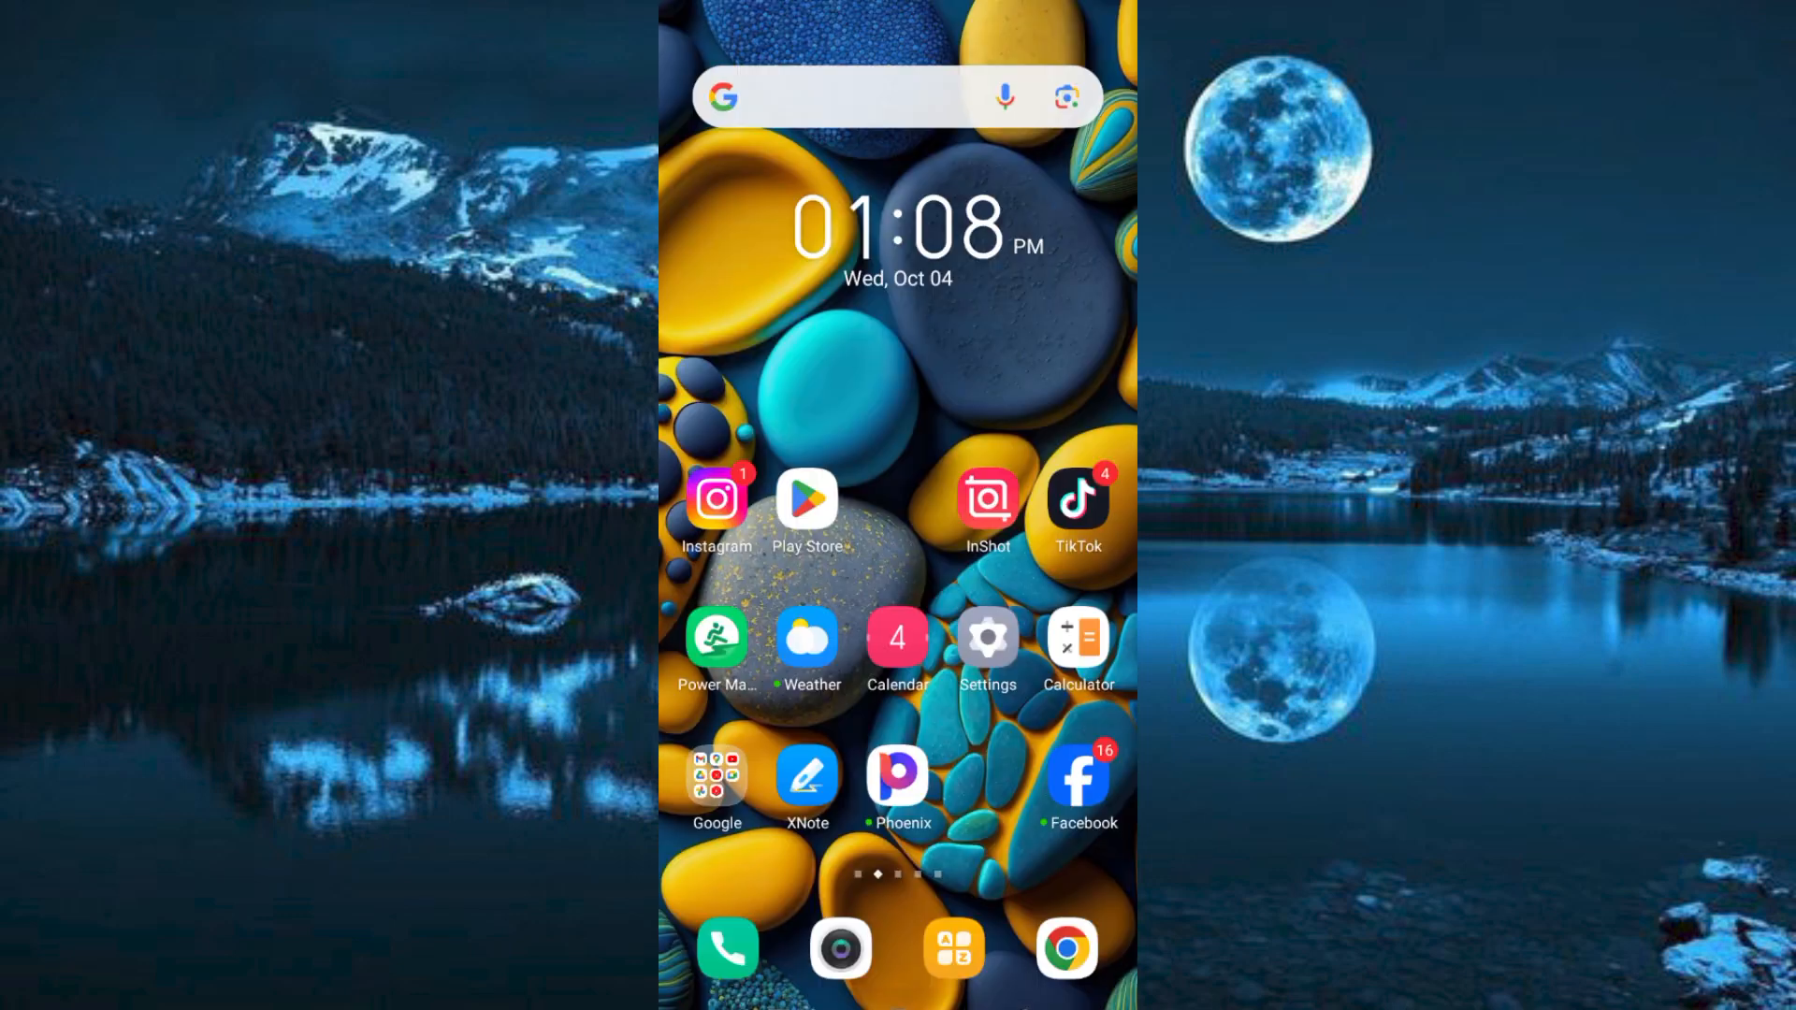
- Launch InShot and create a new Video project with one clip chosen from the phone's picker
click(986, 500)
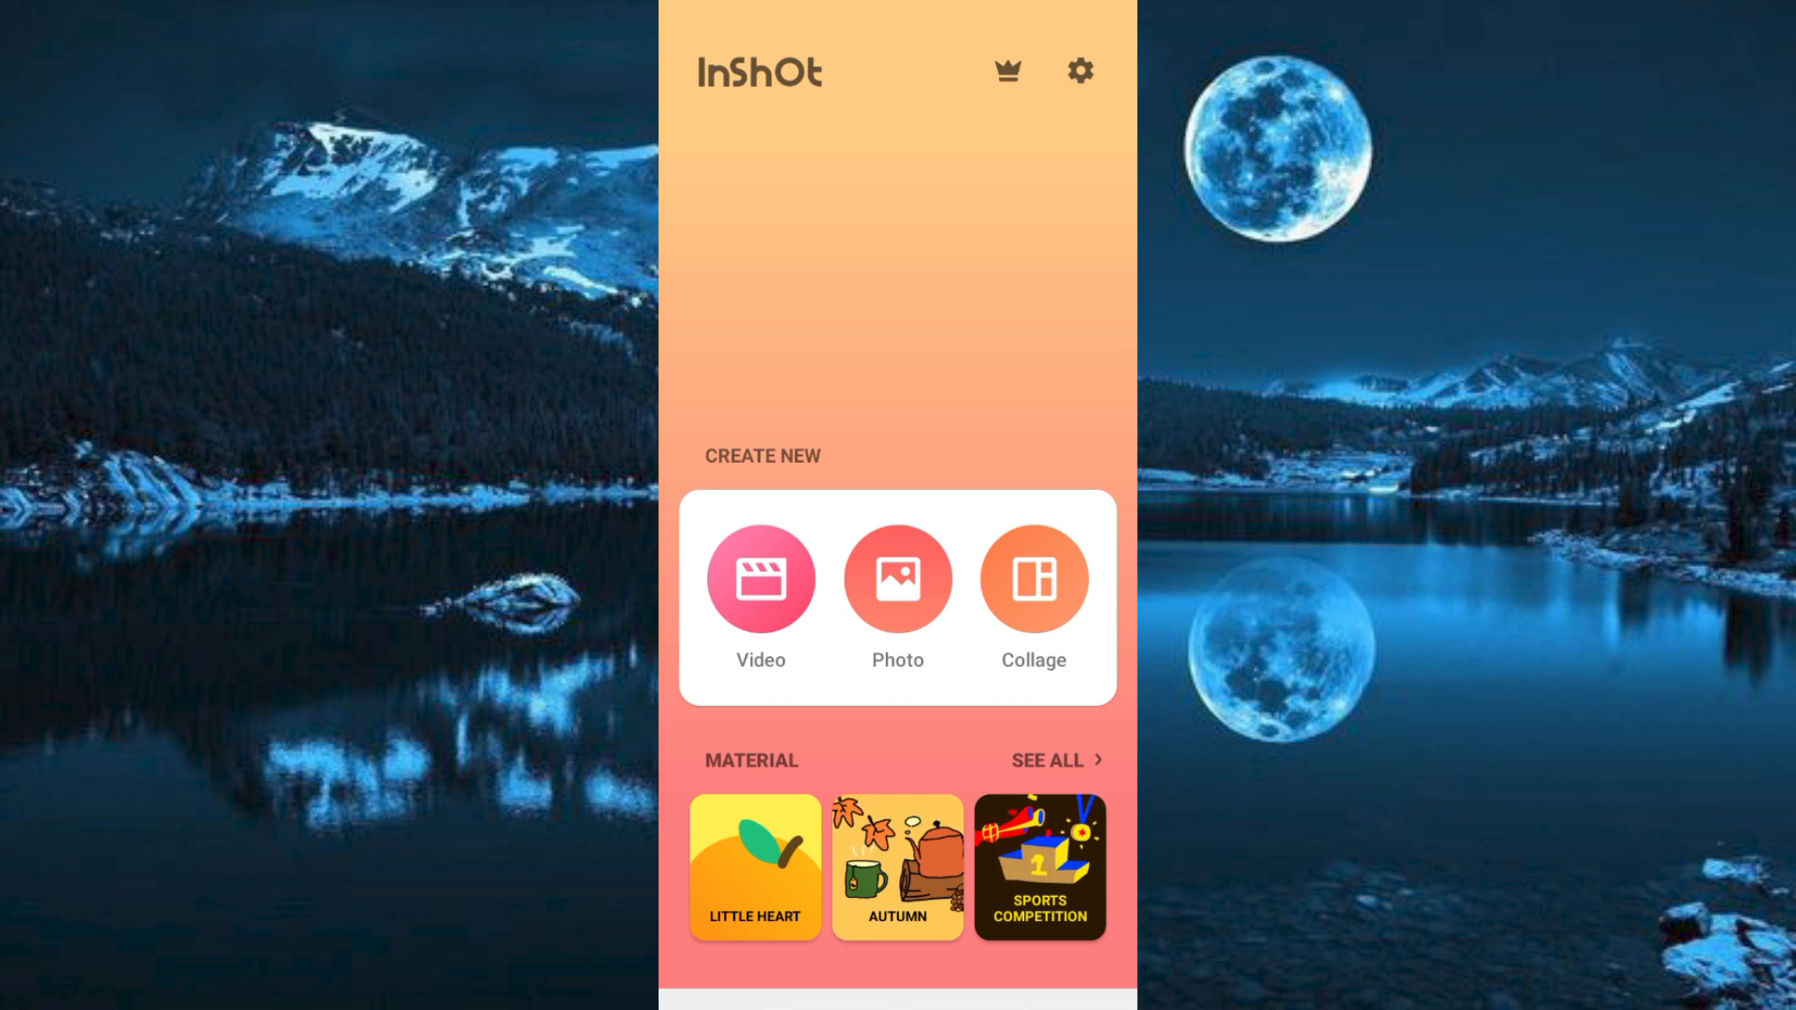
click(760, 579)
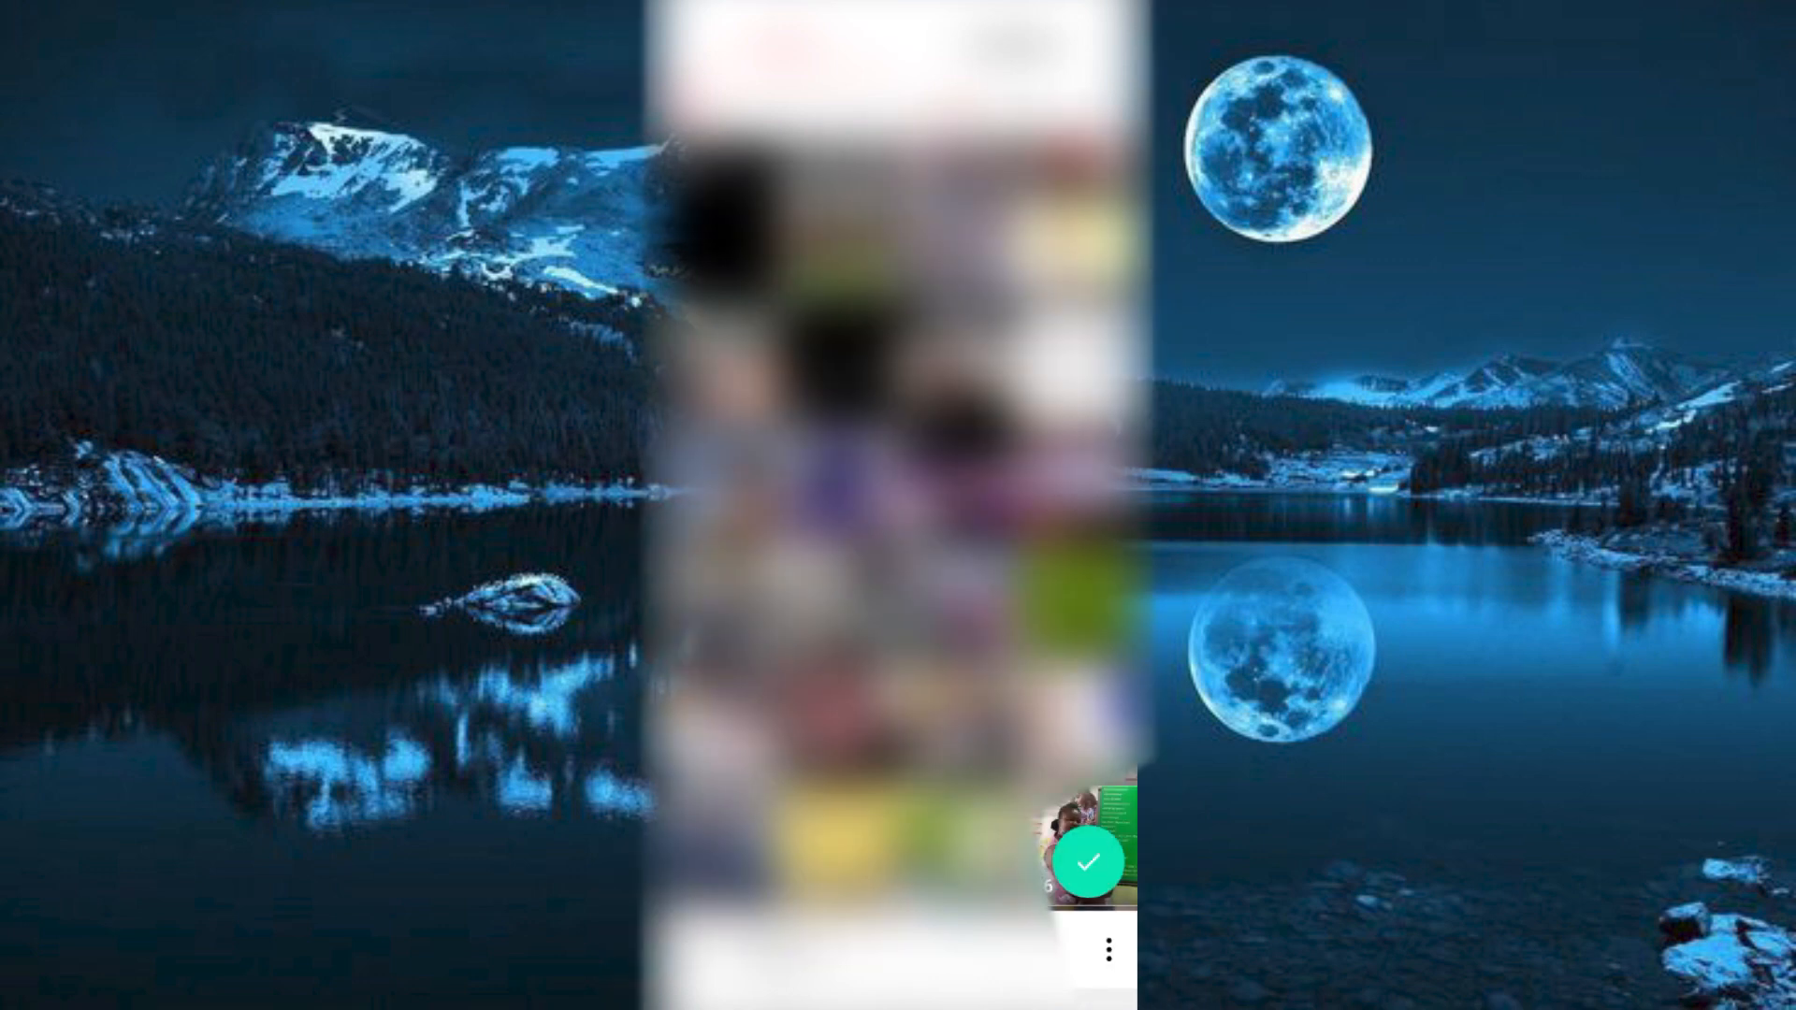
click(1089, 858)
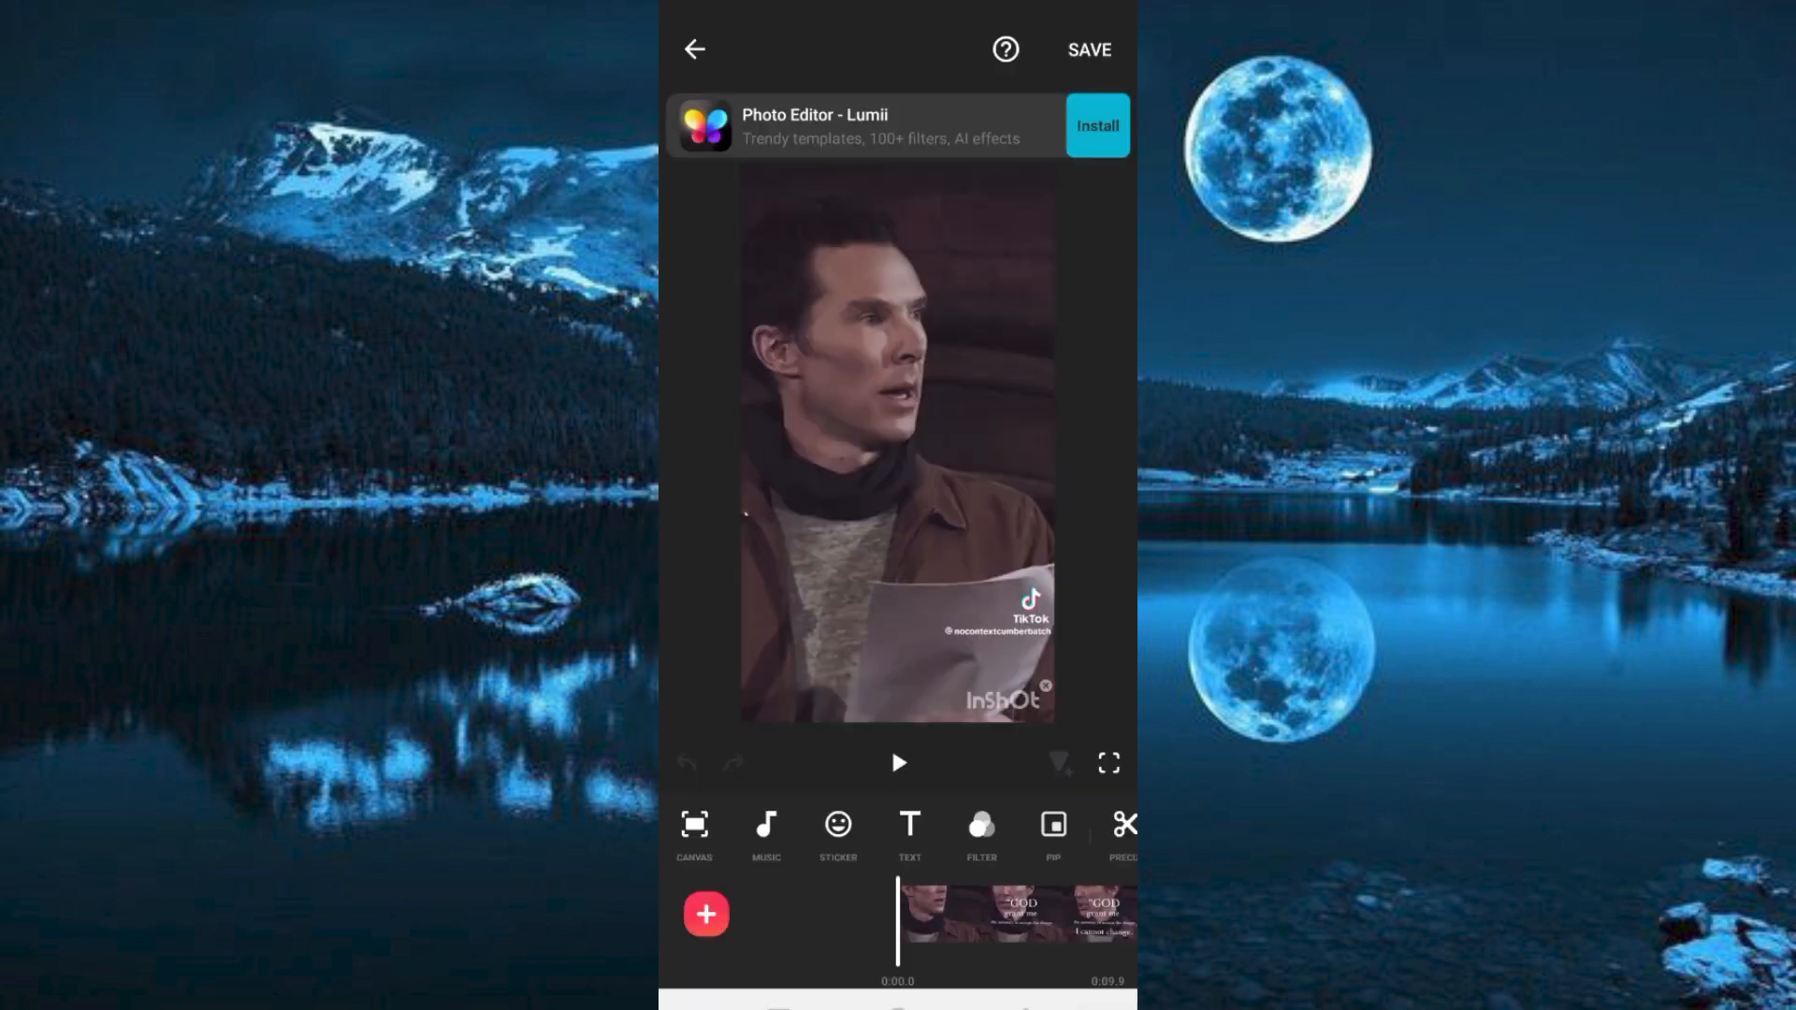
- Use Canvas to zoom the clip in on the man's face, preview it, and apply
click(695, 825)
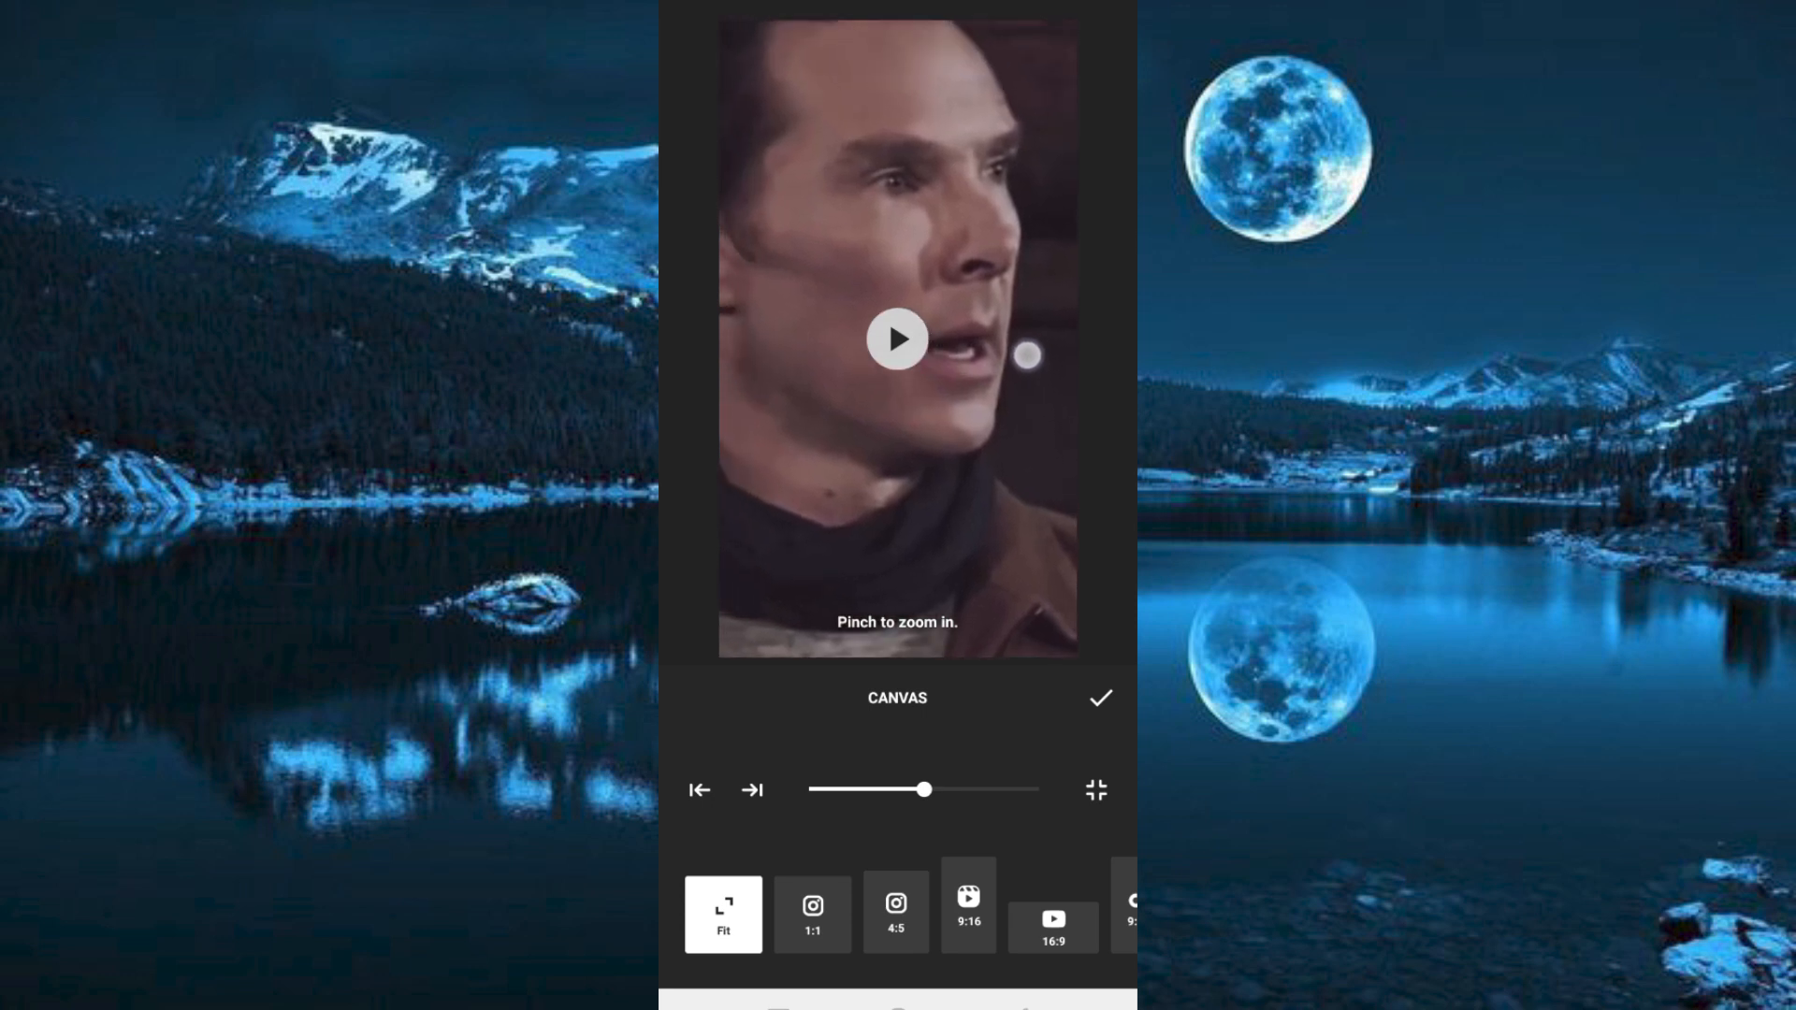
click(1046, 394)
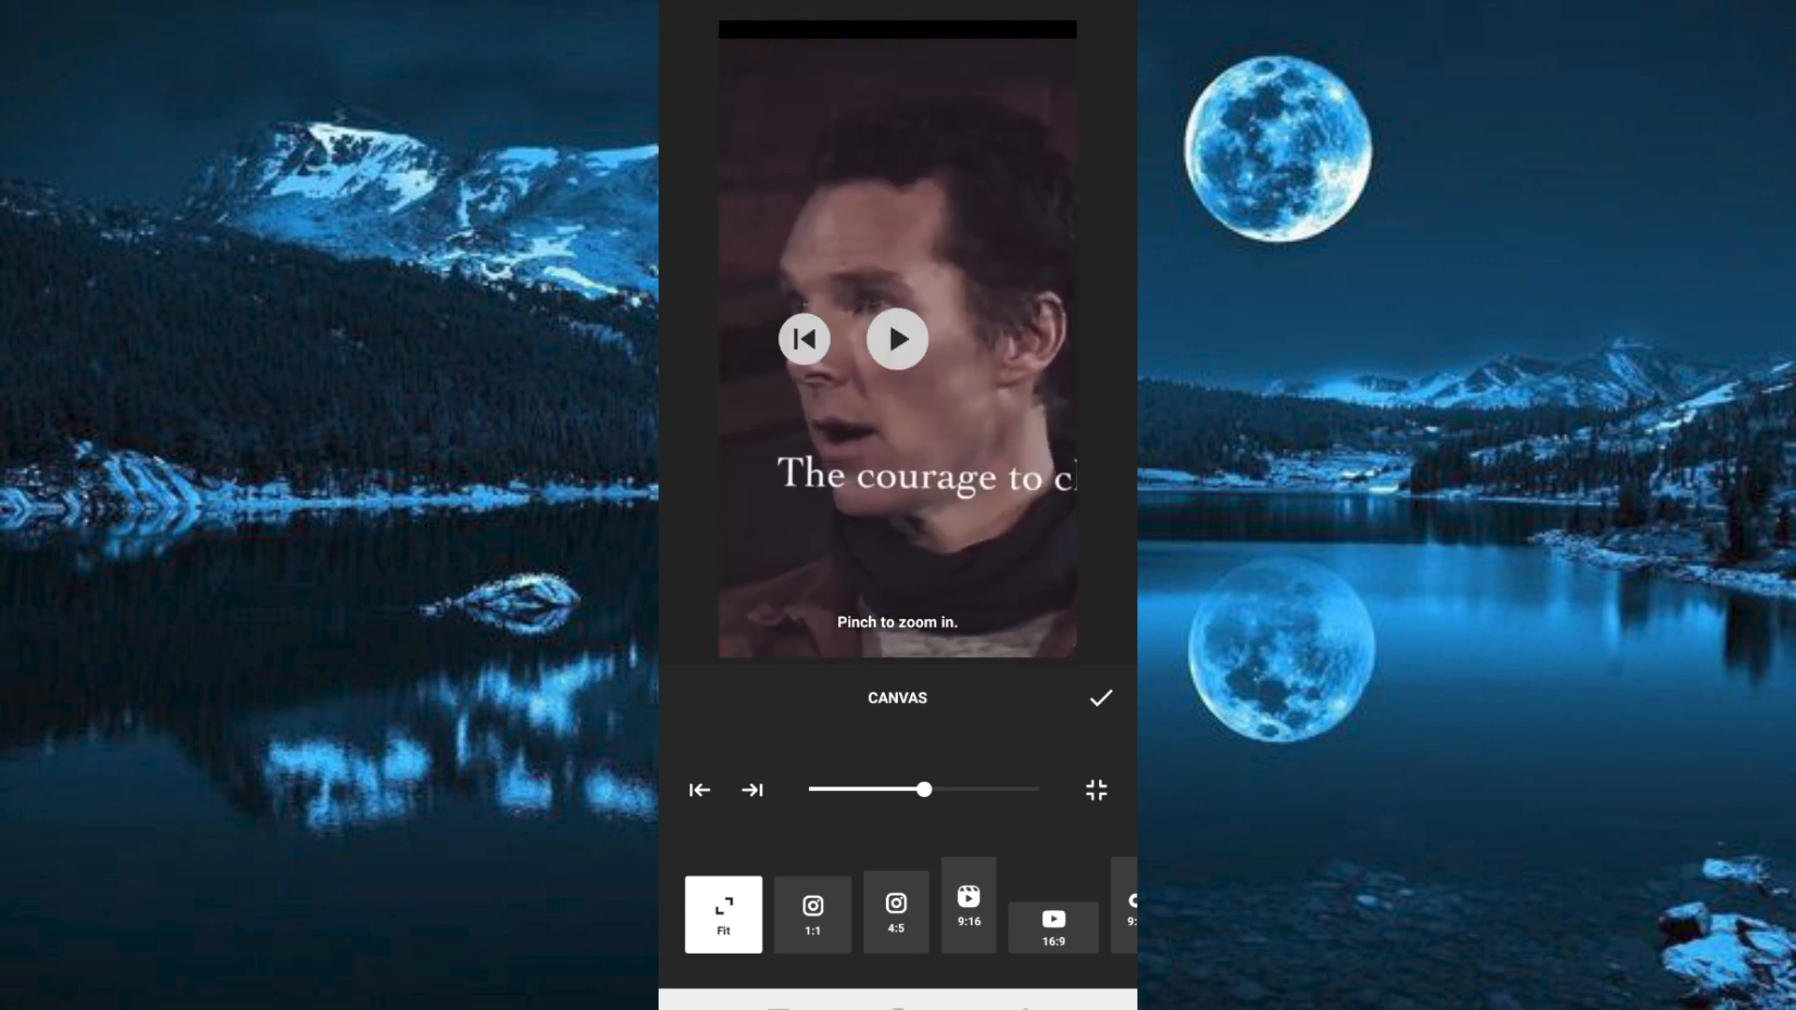
click(1101, 697)
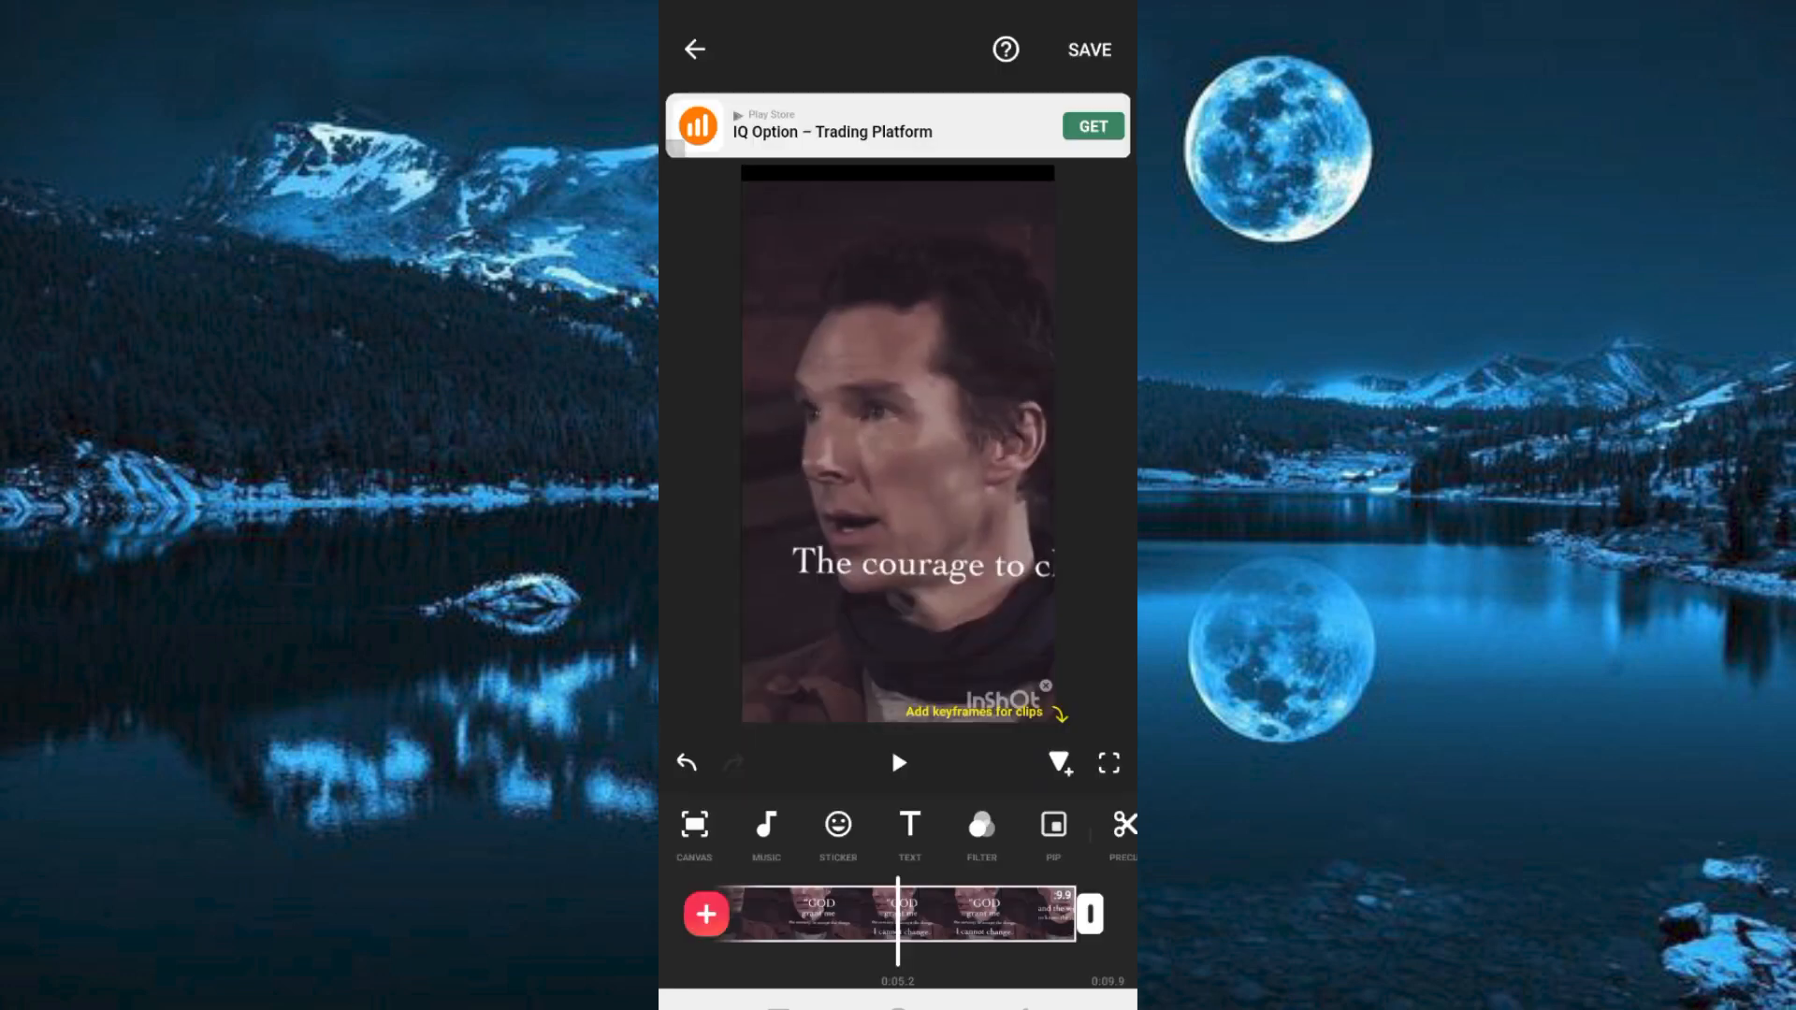
- Export the clip as a 1080p, 30fps MP4 to the gallery and return to the home screen
click(1090, 48)
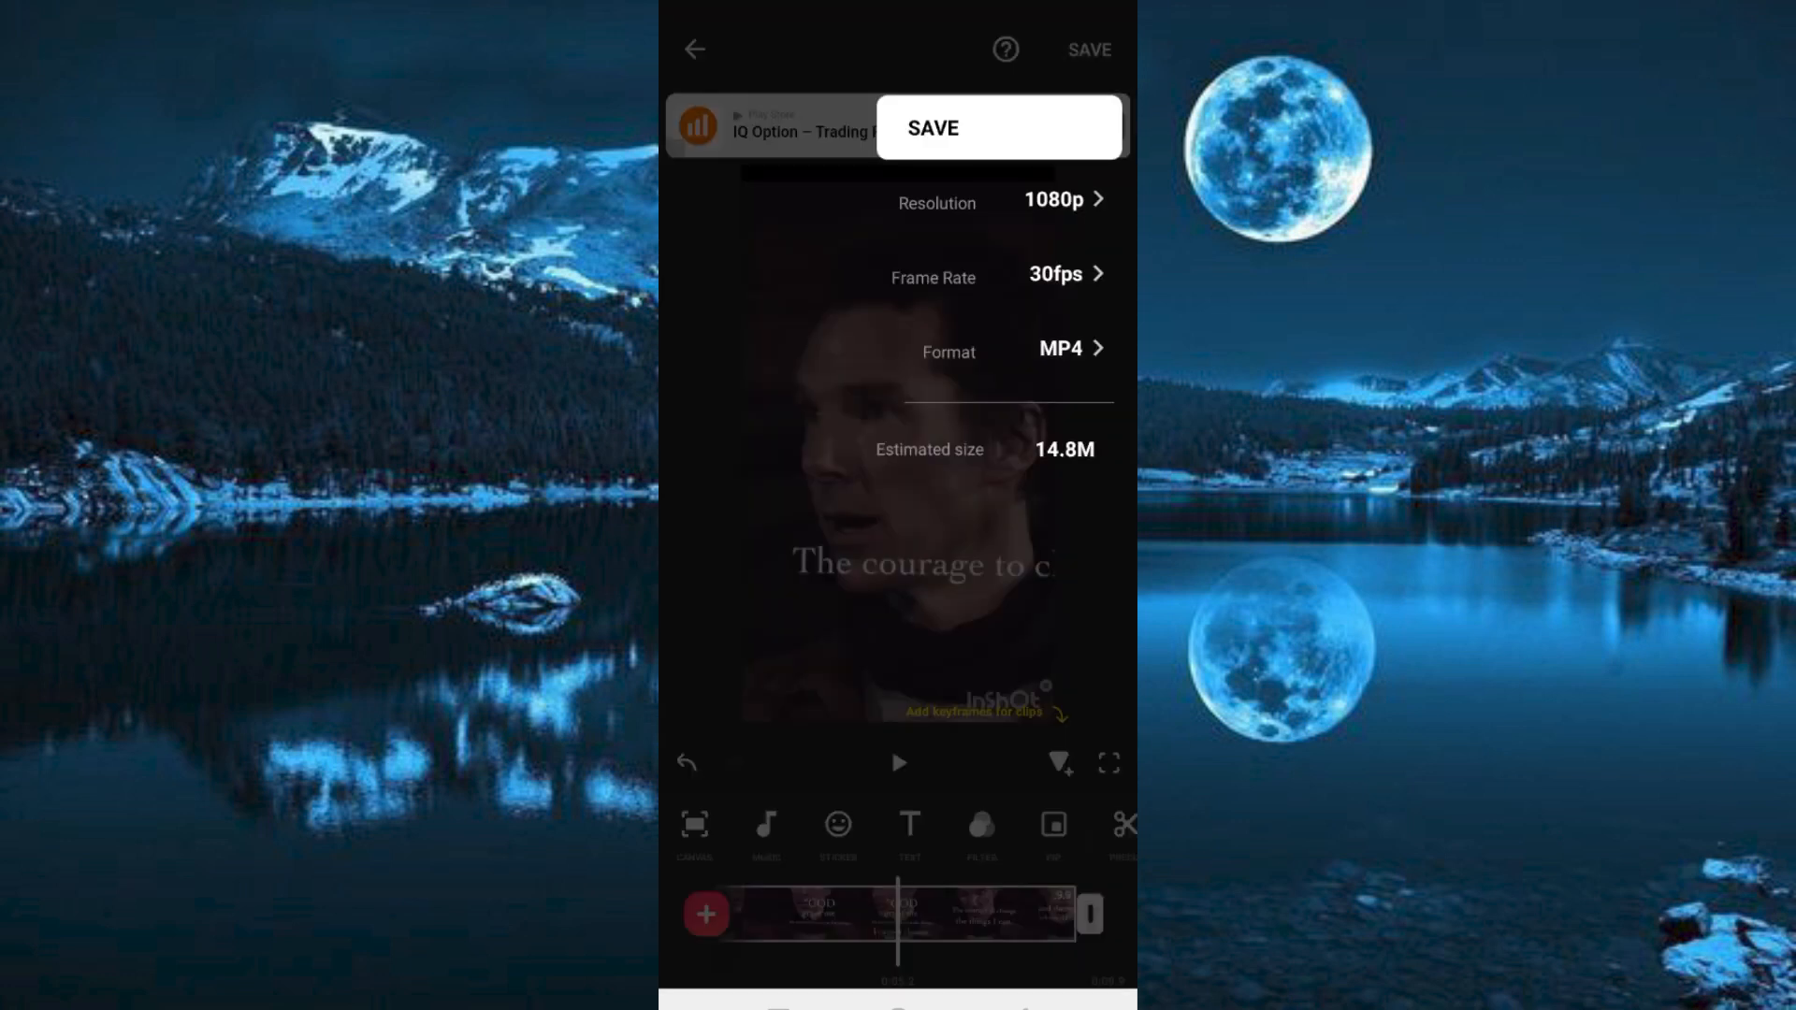
click(934, 127)
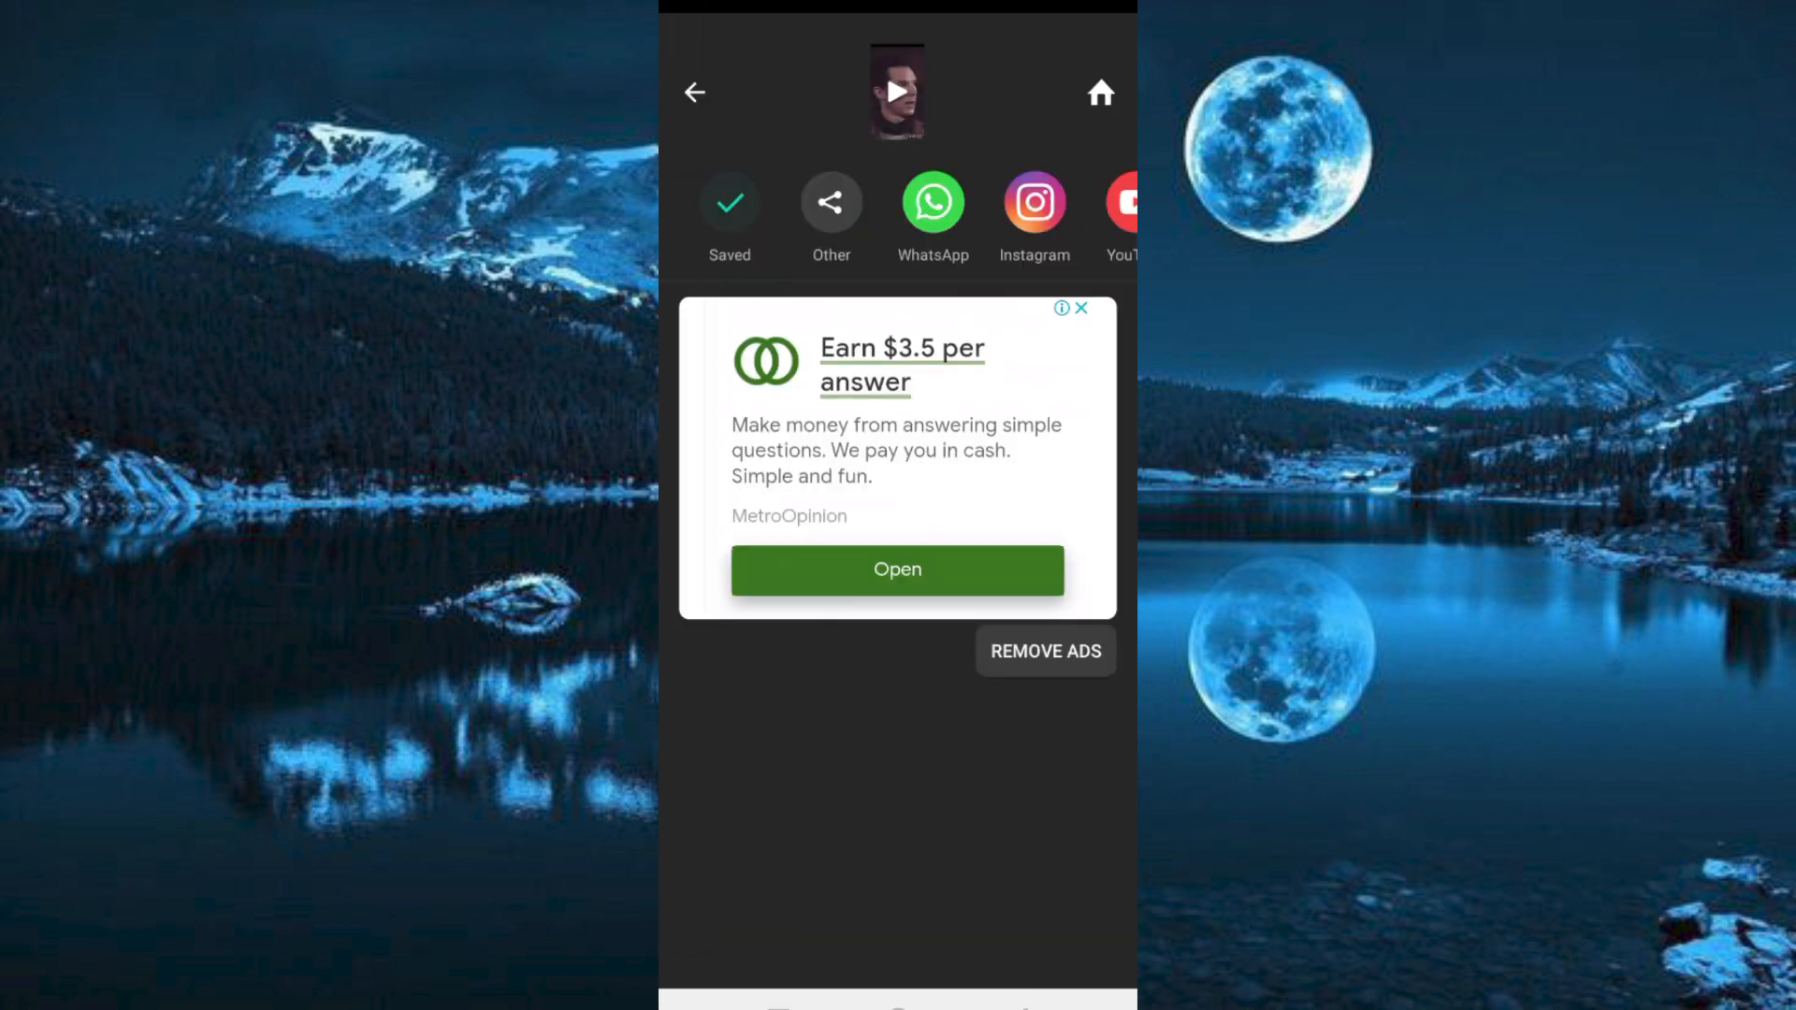
key(Home)
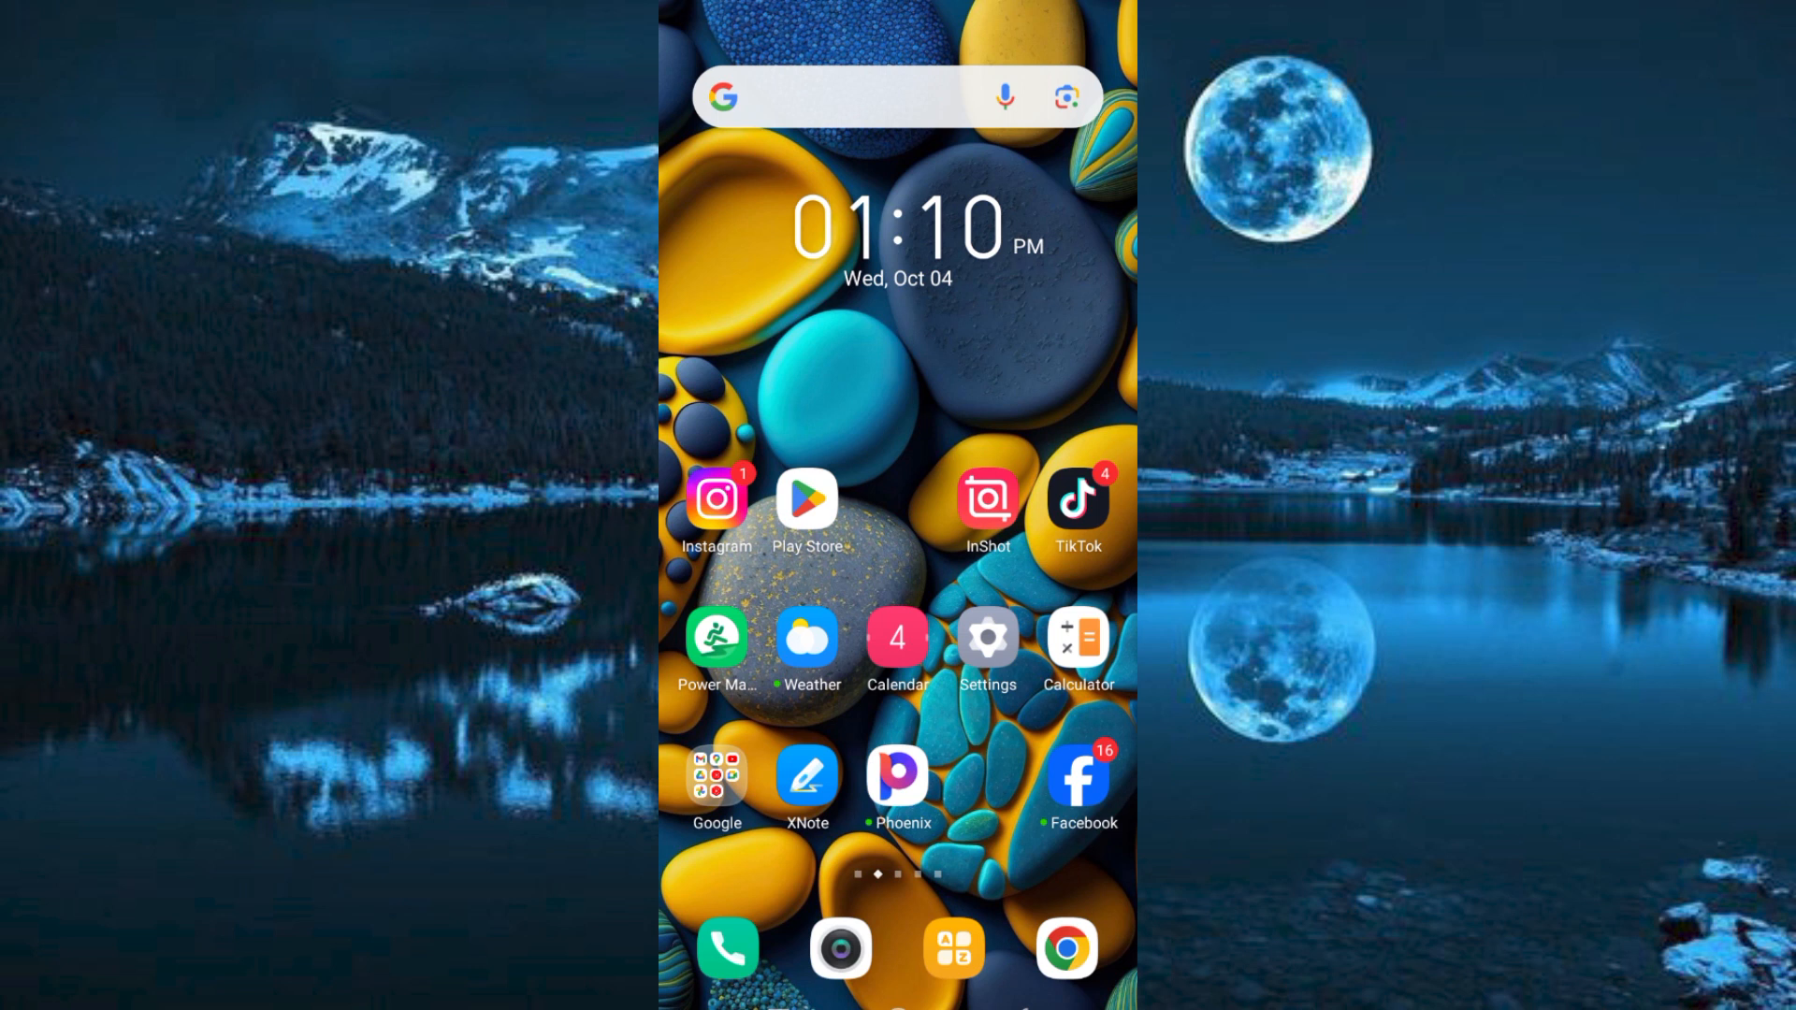